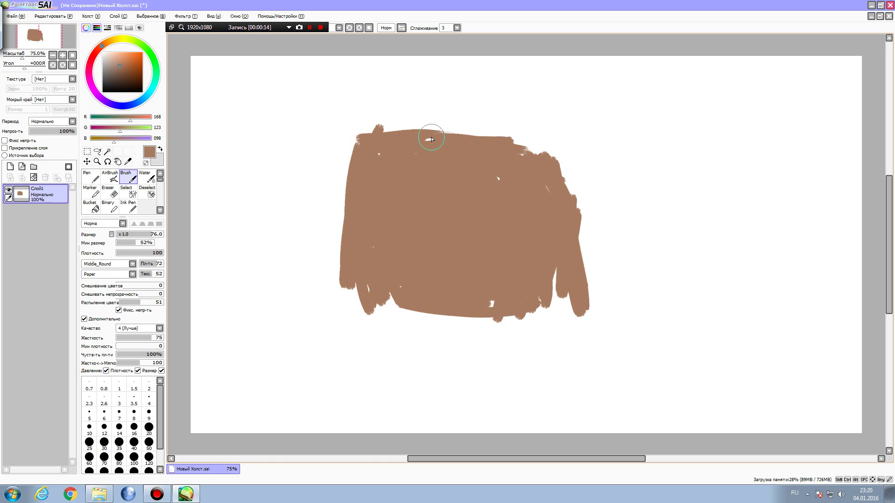
Step: Extend the brown patch's upper edge, and sketch a lidded eye on it in dark brown (108, 75, 58) with a size 14 brush
mouse_move(365, 128)
mouse_down()
mouse_move(536, 143)
mouse_move(527, 147)
mouse_move(524, 138)
mouse_move(558, 153)
mouse_move(578, 179)
mouse_up()
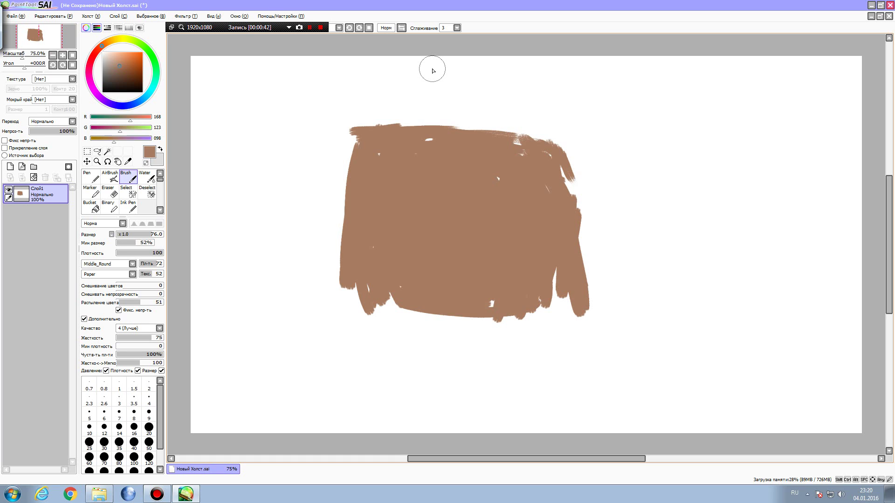
click(122, 75)
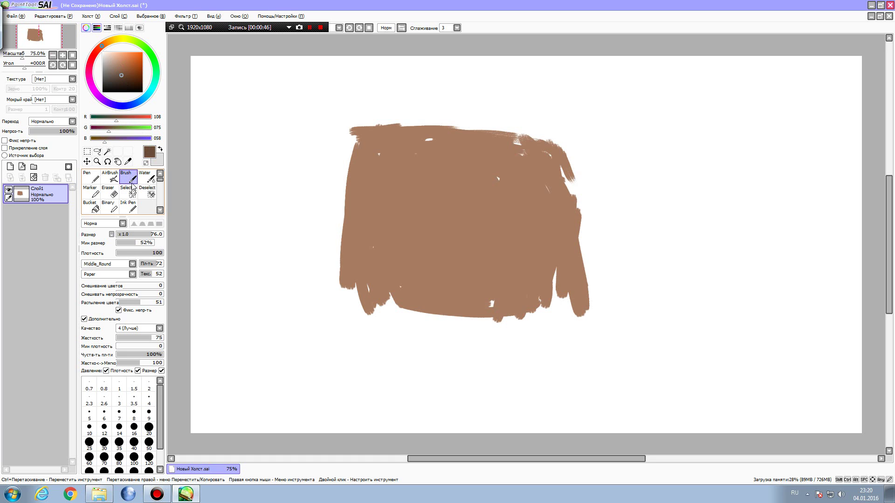
click(119, 428)
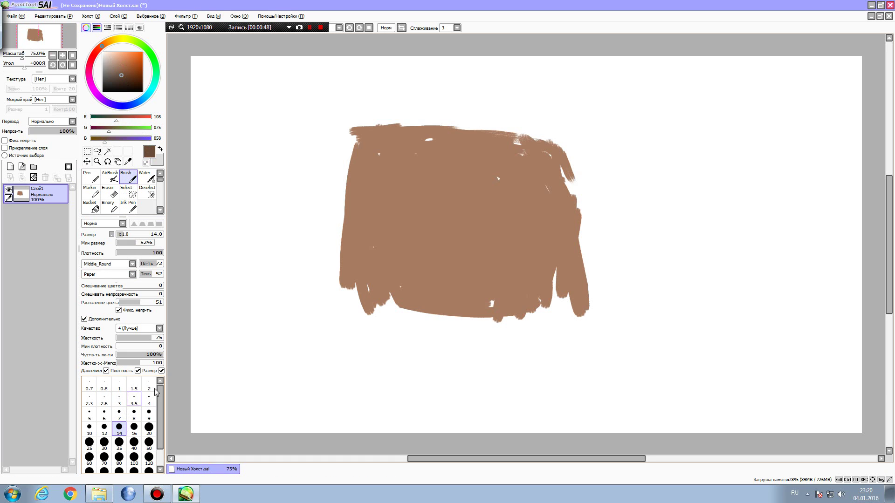
mouse_move(407, 180)
mouse_down()
mouse_move(481, 165)
mouse_move(436, 170)
mouse_move(499, 185)
mouse_up()
mouse_move(448, 169)
mouse_down()
mouse_move(495, 187)
mouse_move(492, 199)
mouse_up()
mouse_move(410, 185)
mouse_down()
mouse_move(453, 204)
mouse_move(404, 183)
mouse_move(412, 188)
mouse_move(417, 177)
mouse_move(381, 198)
mouse_move(396, 194)
mouse_move(474, 227)
mouse_move(444, 225)
mouse_move(482, 226)
mouse_move(496, 208)
mouse_up()
mouse_move(496, 205)
mouse_down()
mouse_move(509, 195)
mouse_move(498, 181)
mouse_move(435, 166)
mouse_move(402, 182)
mouse_move(435, 158)
mouse_up()
mouse_move(422, 164)
mouse_down()
mouse_move(451, 159)
mouse_move(435, 161)
mouse_move(502, 184)
mouse_move(503, 195)
mouse_move(469, 226)
mouse_up()
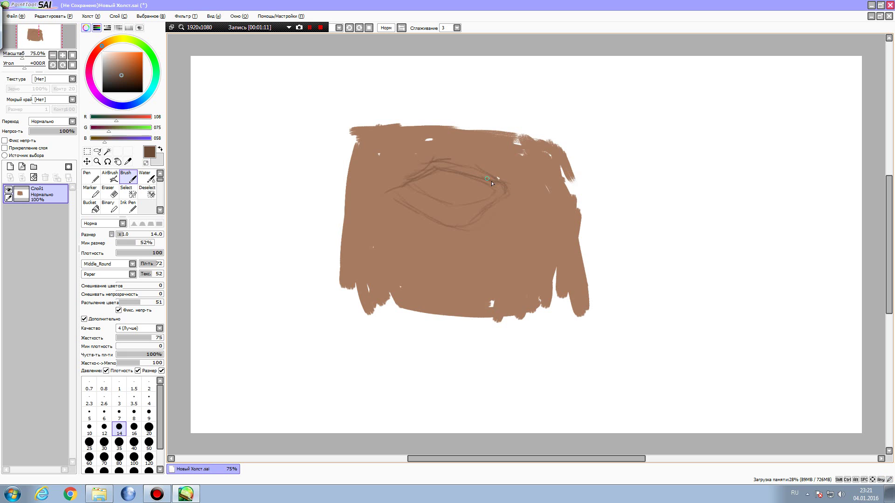
Step: Sketch guide lines around the eye: along the patch's left edge, a curve below the eye, and angled lines at the upper right
drag(355, 136, 345, 194)
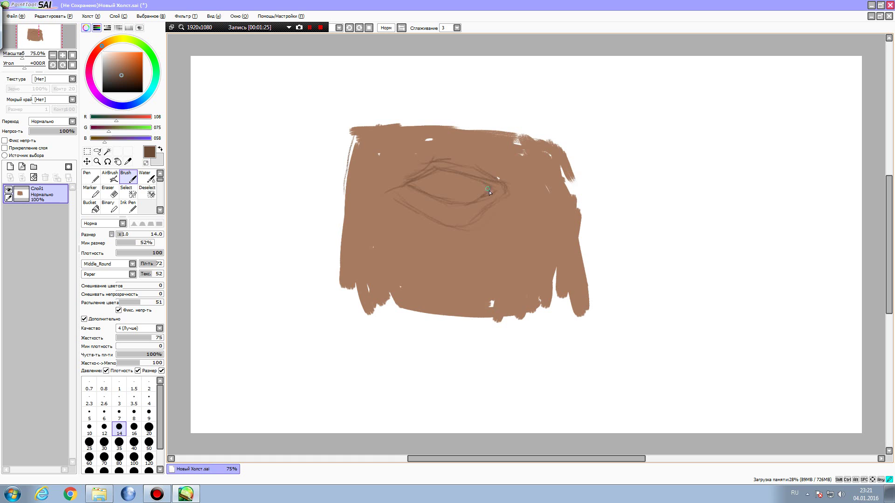
drag(445, 231, 443, 240)
mouse_move(447, 220)
mouse_down()
mouse_move(412, 263)
mouse_move(406, 295)
mouse_up()
drag(485, 144, 581, 226)
mouse_move(537, 125)
mouse_down()
mouse_move(605, 181)
mouse_move(583, 230)
mouse_up()
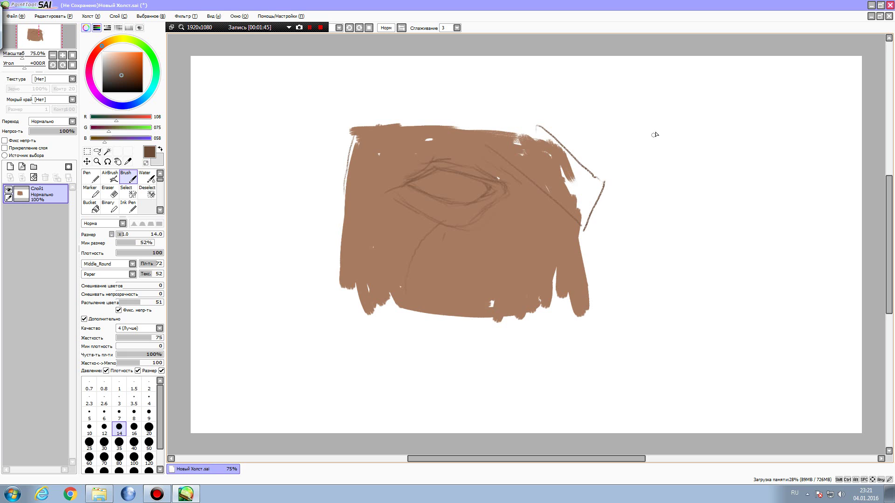
Step: Draw a small oval head on the white canvas right of the patch, with a center line and eye and nose marks
mouse_move(693, 91)
mouse_down()
mouse_move(649, 122)
mouse_move(662, 171)
mouse_move(695, 93)
mouse_move(712, 154)
mouse_move(664, 194)
mouse_move(671, 179)
mouse_move(656, 178)
mouse_move(689, 178)
mouse_up()
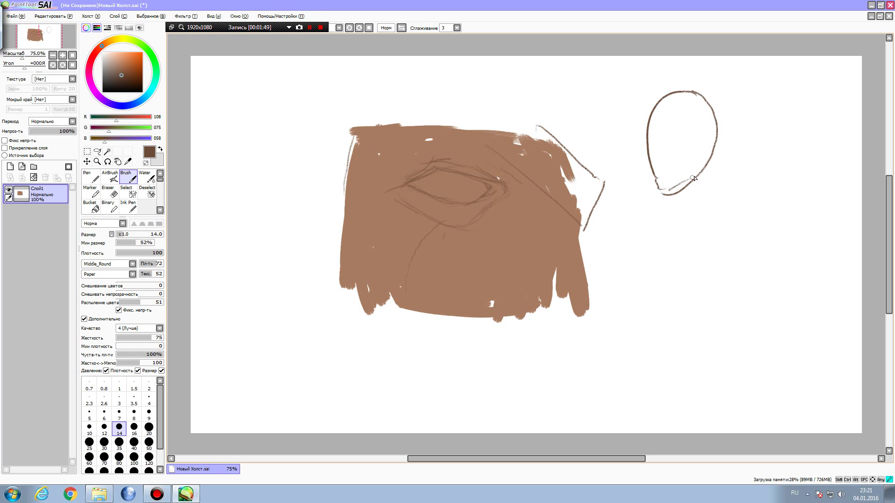
mouse_move(676, 95)
mouse_down()
mouse_move(659, 140)
mouse_move(658, 186)
mouse_up()
mouse_move(646, 135)
mouse_down()
mouse_move(684, 142)
mouse_move(653, 142)
mouse_move(657, 136)
mouse_move(654, 158)
mouse_move(663, 160)
mouse_up()
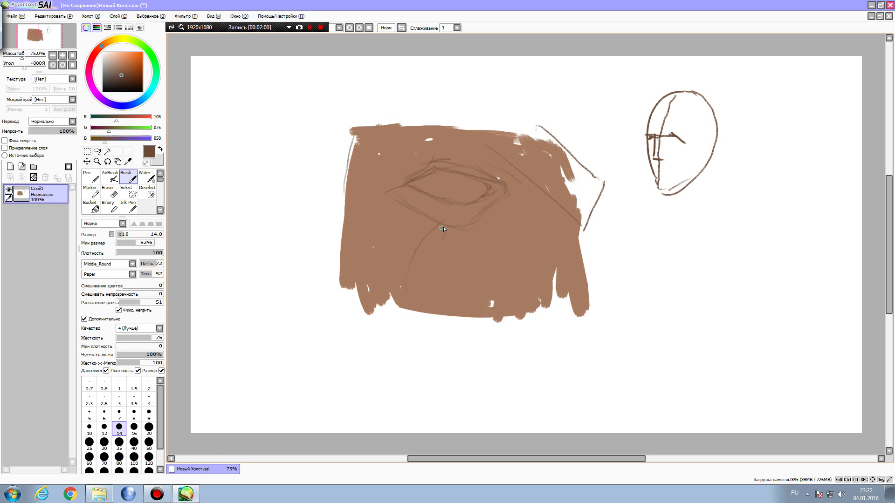
Step: Draw a series of curved contour lines fanning down from below the eye across the cheek area
drag(438, 222, 399, 270)
drag(459, 229, 420, 304)
mouse_move(480, 221)
mouse_down()
mouse_move(455, 258)
mouse_move(442, 316)
mouse_up()
mouse_move(525, 195)
mouse_down()
mouse_move(492, 237)
mouse_move(472, 299)
mouse_up()
drag(417, 217, 380, 285)
mouse_move(405, 205)
mouse_down()
mouse_move(357, 255)
mouse_move(349, 275)
mouse_up()
drag(392, 193, 319, 286)
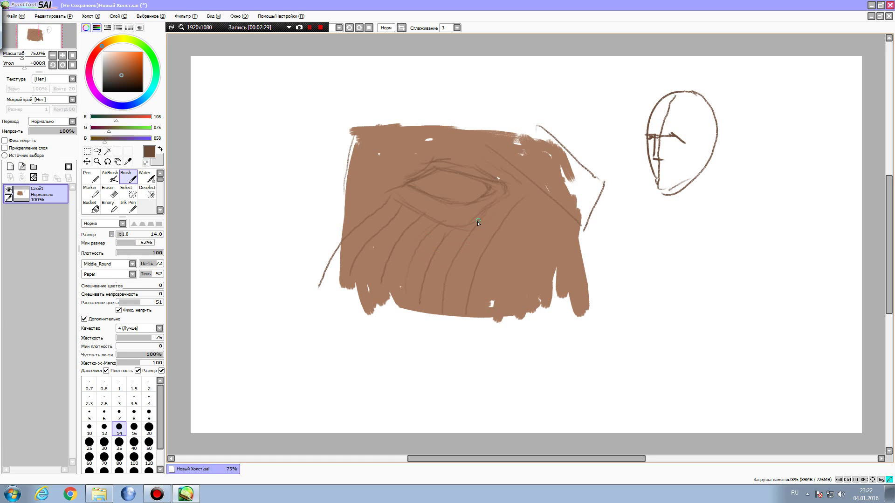
Step: Mark the cheek on the small head, and sketch a matching curved form among the contour lines below the large eye
mouse_move(671, 157)
mouse_down()
mouse_move(693, 151)
mouse_move(685, 156)
mouse_up()
mouse_move(440, 254)
mouse_down()
mouse_move(443, 279)
mouse_move(447, 271)
mouse_move(478, 280)
mouse_move(437, 268)
mouse_move(461, 284)
mouse_move(445, 275)
mouse_move(461, 243)
mouse_move(457, 251)
mouse_up()
drag(438, 260, 429, 296)
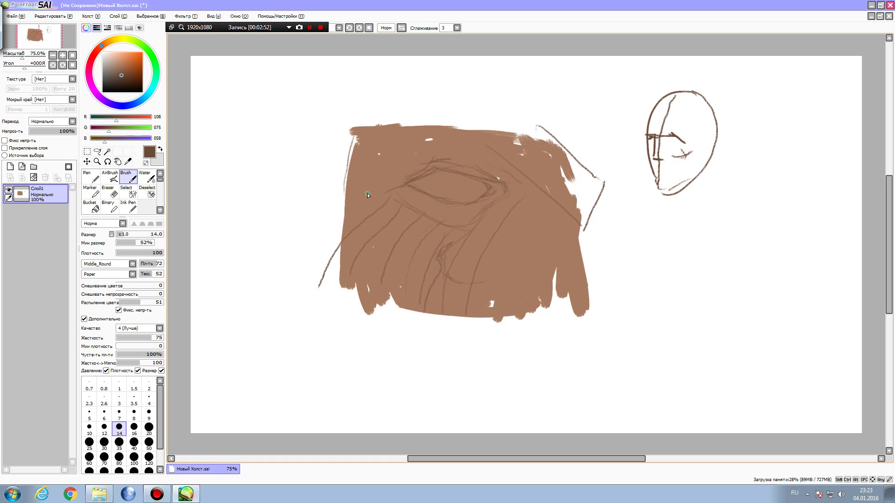
Step: Draw the iris and pupil as concentric circles inside the eye outline
scroll(368, 195, up, 1)
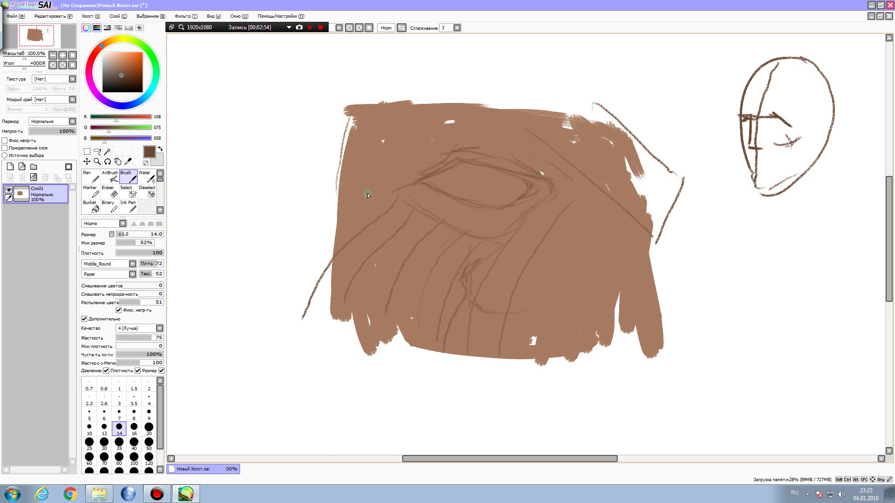
drag(466, 168, 451, 195)
mouse_move(497, 175)
mouse_down()
mouse_move(455, 170)
mouse_move(472, 165)
mouse_move(482, 204)
mouse_move(497, 179)
mouse_move(493, 204)
mouse_move(496, 191)
mouse_move(482, 201)
mouse_move(485, 173)
mouse_move(495, 197)
mouse_move(464, 171)
mouse_move(472, 200)
mouse_move(472, 160)
mouse_move(461, 199)
mouse_move(492, 167)
mouse_move(450, 188)
mouse_move(480, 164)
mouse_move(477, 213)
mouse_up()
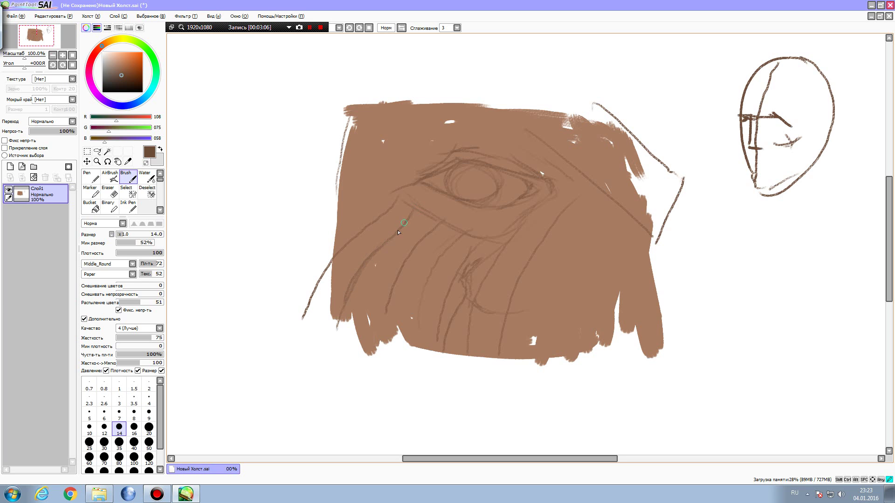
Step: Strengthen the downward contour lines below the eye, and add extra ones between them and beyond the patch's lower left
mouse_move(343, 254)
mouse_down()
mouse_move(307, 337)
mouse_move(302, 326)
mouse_up()
drag(362, 326, 359, 351)
drag(390, 281, 368, 328)
drag(391, 284, 371, 345)
mouse_move(468, 234)
mouse_down()
mouse_move(408, 329)
mouse_move(432, 325)
mouse_up()
drag(503, 244, 462, 293)
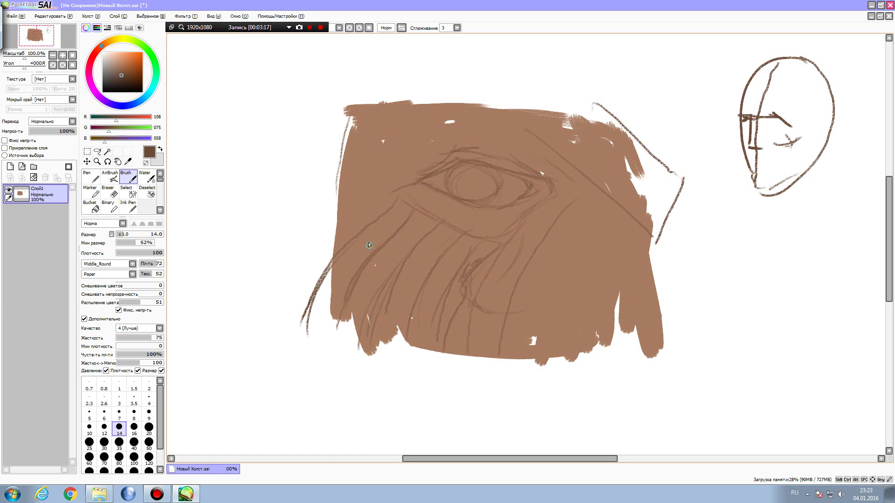
Step: Draw curved cross-contours over the downward lines to form a grid across the area below the eye
drag(370, 237, 401, 206)
mouse_move(338, 253)
mouse_down()
mouse_move(354, 269)
mouse_move(326, 274)
mouse_move(348, 290)
mouse_move(347, 332)
mouse_up()
drag(352, 283, 377, 300)
mouse_move(359, 264)
mouse_down()
mouse_move(398, 274)
mouse_move(376, 255)
mouse_move(411, 262)
mouse_move(395, 240)
mouse_move(409, 250)
mouse_move(406, 233)
mouse_move(436, 232)
mouse_move(411, 216)
mouse_move(470, 258)
mouse_move(535, 251)
mouse_up()
mouse_move(384, 247)
mouse_down()
mouse_move(425, 267)
mouse_move(505, 276)
mouse_up()
mouse_move(396, 281)
mouse_down()
mouse_move(447, 303)
mouse_move(502, 309)
mouse_up()
mouse_move(388, 307)
mouse_down()
mouse_move(438, 324)
mouse_move(414, 333)
mouse_move(436, 340)
mouse_up()
mouse_move(345, 333)
mouse_down()
mouse_move(429, 355)
mouse_move(466, 353)
mouse_up()
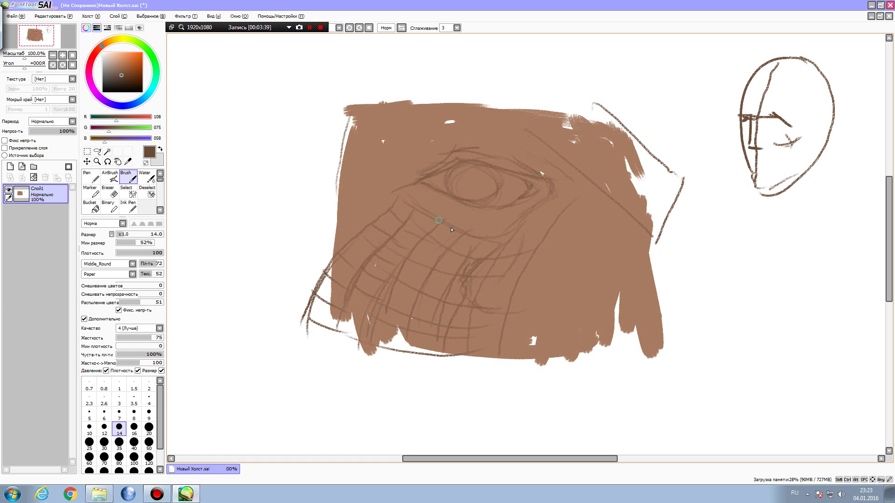
Step: Reduce the brush size to 9, and darken the eye's left corner and lower lid line
scroll(505, 83, up, 1)
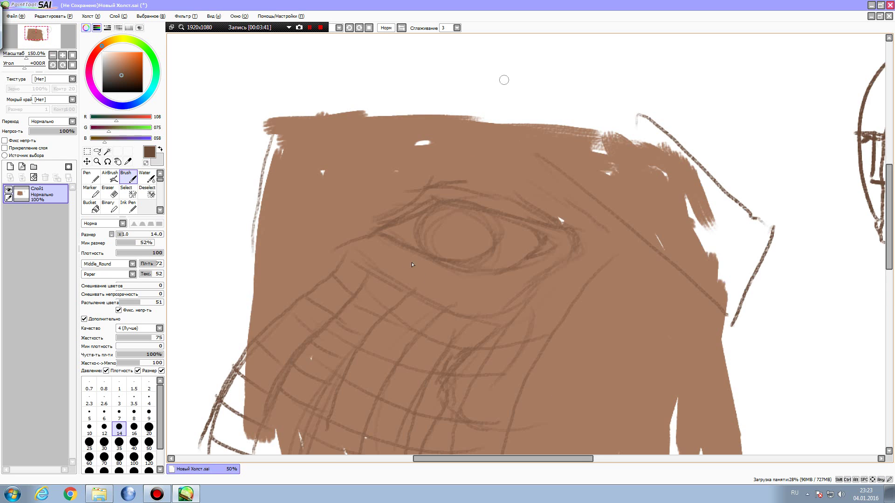
scroll(483, 260, up, 1)
ctrl+alt+click(590, 229)
drag(586, 222, 578, 222)
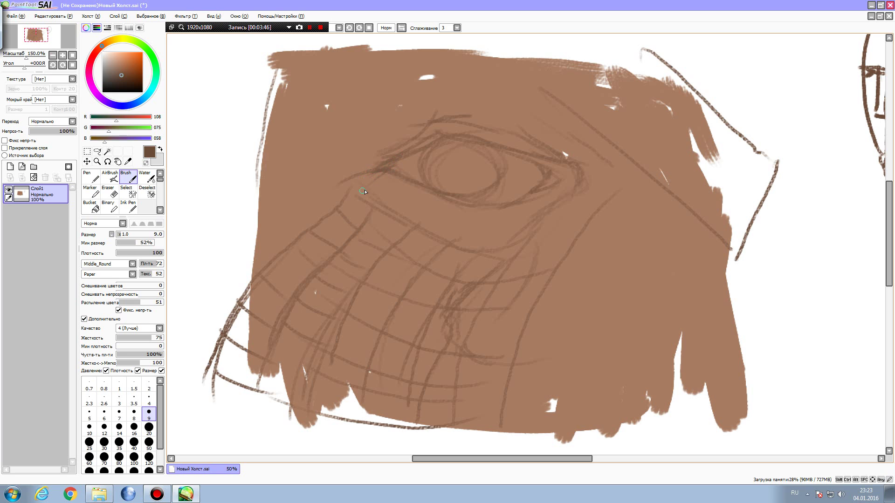
drag(394, 170, 358, 194)
mouse_move(387, 171)
mouse_down()
mouse_move(480, 206)
mouse_move(527, 185)
mouse_move(506, 202)
mouse_up()
drag(482, 206, 537, 188)
Step: Draw short direction lines across the lower eyelid, and redraw the lid fold beneath them
mouse_move(394, 166)
mouse_down()
mouse_move(351, 183)
mouse_move(355, 197)
mouse_move(404, 176)
mouse_move(388, 197)
mouse_move(424, 183)
mouse_move(409, 208)
mouse_up()
drag(438, 195, 418, 219)
mouse_move(452, 196)
mouse_down()
mouse_move(433, 219)
mouse_move(464, 210)
mouse_up()
drag(477, 243, 474, 213)
mouse_move(505, 243)
mouse_down()
mouse_move(503, 202)
mouse_move(522, 229)
mouse_move(517, 207)
mouse_move(539, 209)
mouse_move(526, 190)
mouse_move(548, 211)
mouse_up()
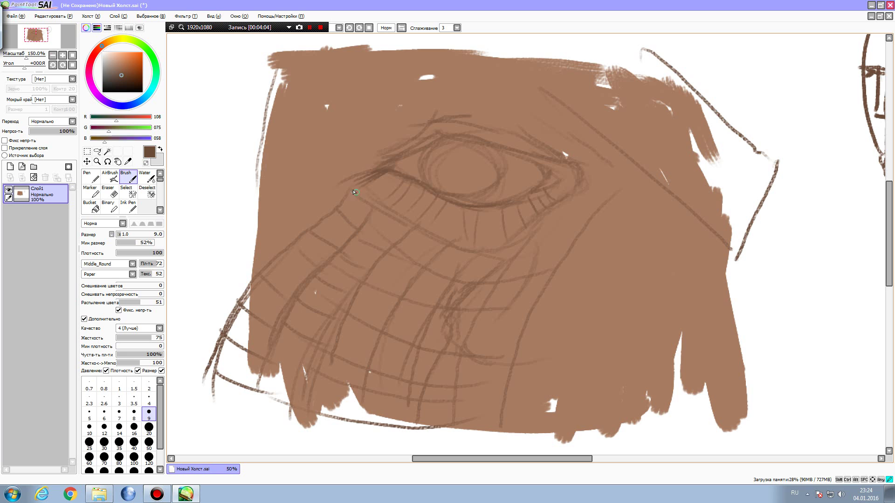
drag(583, 181, 469, 246)
Step: Detail the eye's left corner with short creases and small round scales, and darken the fold beginning below it
mouse_move(387, 189)
mouse_down()
mouse_move(397, 183)
mouse_move(377, 206)
mouse_move(354, 197)
mouse_up()
mouse_move(352, 197)
mouse_down()
mouse_move(343, 204)
mouse_move(368, 198)
mouse_up()
drag(364, 179, 373, 200)
mouse_move(358, 176)
mouse_down()
mouse_move(378, 210)
mouse_move(343, 167)
mouse_move(384, 223)
mouse_move(346, 184)
mouse_move(434, 234)
mouse_move(397, 214)
mouse_move(411, 229)
mouse_up()
drag(361, 204, 374, 213)
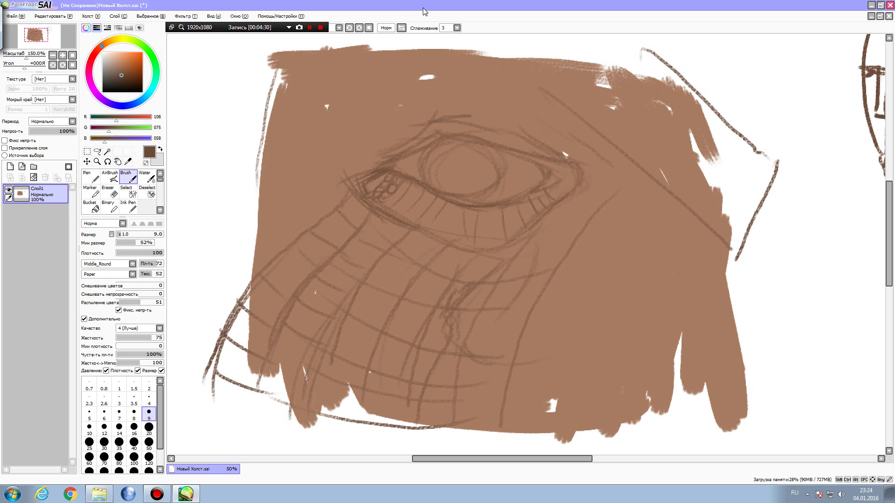
Step: Draw a chain of growing circular scales along the outermost contour line running down from the eye's left corner
mouse_move(350, 200)
mouse_down()
mouse_move(340, 213)
mouse_move(347, 200)
mouse_up()
click(353, 203)
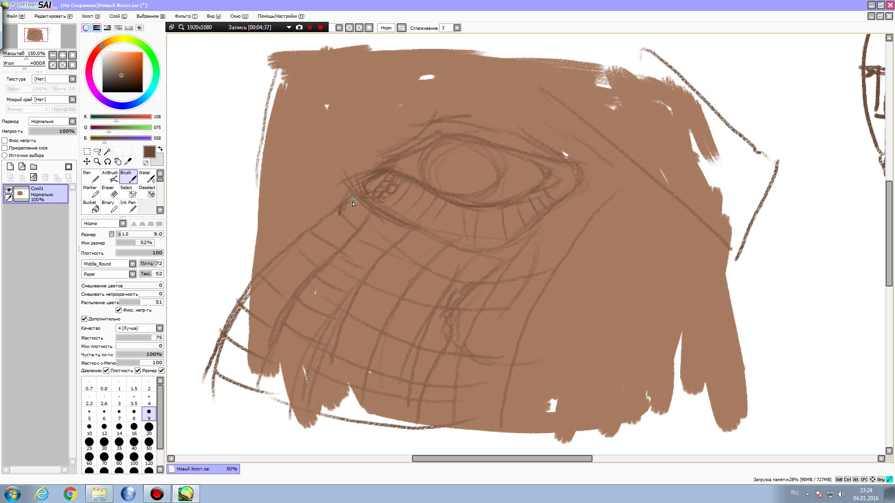
click(376, 209)
drag(379, 202, 354, 221)
mouse_move(340, 216)
mouse_down()
mouse_move(320, 231)
mouse_move(332, 243)
mouse_move(341, 224)
mouse_move(354, 228)
mouse_move(329, 243)
mouse_move(352, 229)
mouse_move(329, 220)
mouse_move(324, 240)
mouse_move(337, 242)
mouse_move(379, 185)
mouse_move(247, 308)
mouse_move(217, 374)
mouse_up()
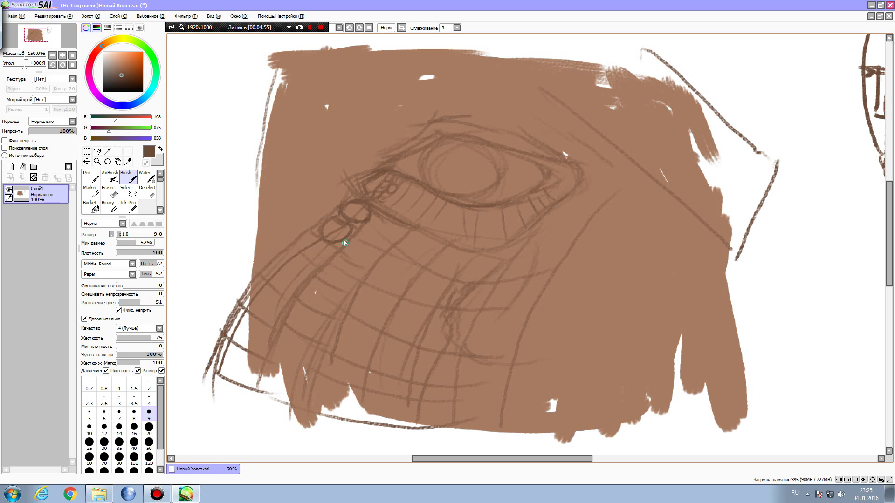
mouse_move(338, 217)
mouse_down()
mouse_move(321, 230)
mouse_move(329, 239)
mouse_move(347, 225)
mouse_move(347, 235)
mouse_move(304, 242)
mouse_move(292, 265)
mouse_move(326, 263)
mouse_move(324, 242)
mouse_move(329, 260)
mouse_move(324, 242)
mouse_move(292, 258)
mouse_up()
Step: Sketch sample scale shapes above the eye: an oval, a rounded triangle, a diamond and a flat rectangle
mouse_move(304, 148)
mouse_down()
mouse_move(290, 186)
mouse_move(303, 140)
mouse_move(360, 92)
mouse_move(333, 140)
mouse_up()
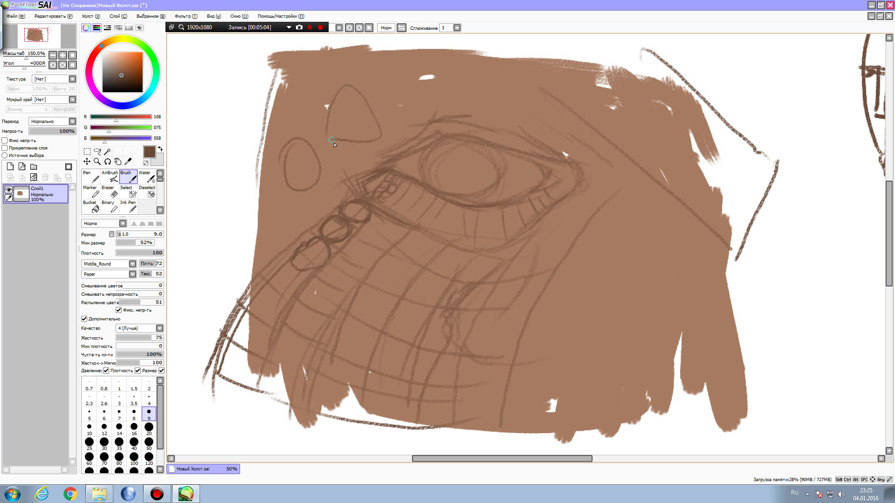
mouse_move(334, 99)
mouse_down()
mouse_move(325, 127)
mouse_move(360, 135)
mouse_up()
mouse_move(411, 66)
mouse_down()
mouse_move(392, 97)
mouse_move(427, 119)
mouse_move(458, 86)
mouse_move(414, 60)
mouse_move(459, 78)
mouse_move(427, 117)
mouse_up()
drag(391, 92, 433, 110)
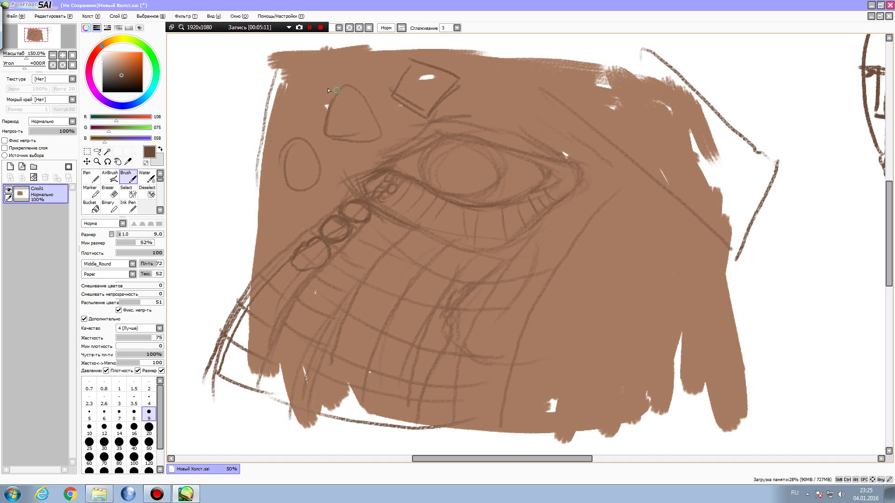
drag(499, 76, 559, 97)
drag(499, 76, 557, 100)
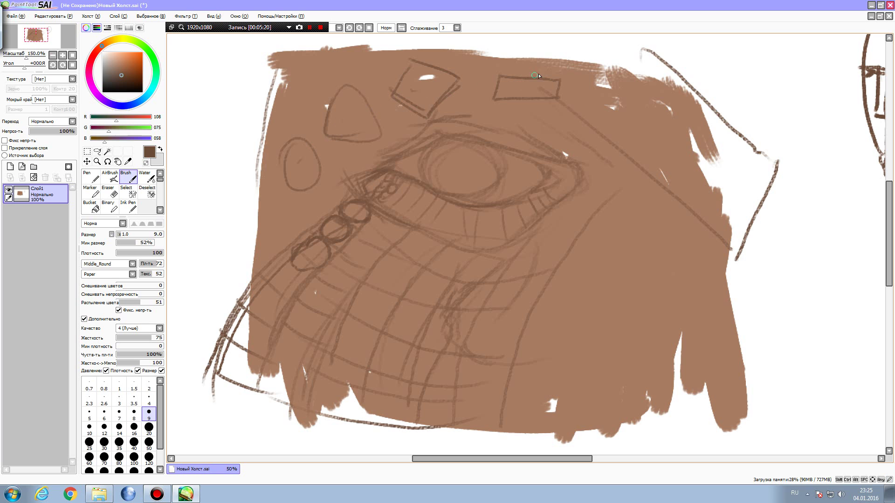
drag(285, 138, 281, 181)
Step: Build a cluster of rounded scales below the eye's left corner, outlining them in near-black (9, 7, 6)
mouse_move(336, 257)
mouse_down()
mouse_move(355, 252)
mouse_move(338, 266)
mouse_move(358, 245)
mouse_move(347, 238)
mouse_move(336, 257)
mouse_move(339, 244)
mouse_move(363, 262)
mouse_up()
click(117, 90)
mouse_move(329, 244)
mouse_down()
mouse_move(330, 265)
mouse_move(335, 243)
mouse_move(364, 263)
mouse_move(335, 261)
mouse_move(354, 261)
mouse_move(337, 262)
mouse_move(353, 262)
mouse_move(349, 246)
mouse_move(358, 261)
mouse_move(346, 245)
mouse_move(291, 244)
mouse_move(319, 235)
mouse_move(294, 248)
mouse_move(294, 265)
mouse_move(320, 260)
mouse_move(327, 246)
mouse_move(312, 264)
mouse_move(328, 254)
mouse_move(327, 217)
mouse_move(337, 240)
mouse_move(349, 227)
mouse_move(326, 219)
mouse_move(322, 237)
mouse_move(348, 236)
mouse_move(346, 223)
mouse_move(326, 216)
mouse_move(350, 214)
mouse_move(351, 232)
mouse_move(340, 239)
mouse_move(362, 224)
mouse_move(376, 237)
mouse_move(351, 239)
mouse_move(350, 246)
mouse_move(368, 248)
mouse_move(376, 236)
mouse_move(367, 245)
mouse_move(352, 241)
mouse_move(357, 264)
mouse_move(332, 256)
mouse_move(349, 267)
mouse_move(312, 279)
mouse_move(334, 284)
mouse_up()
mouse_move(328, 264)
mouse_down()
mouse_move(313, 280)
mouse_move(334, 285)
mouse_move(335, 247)
mouse_up()
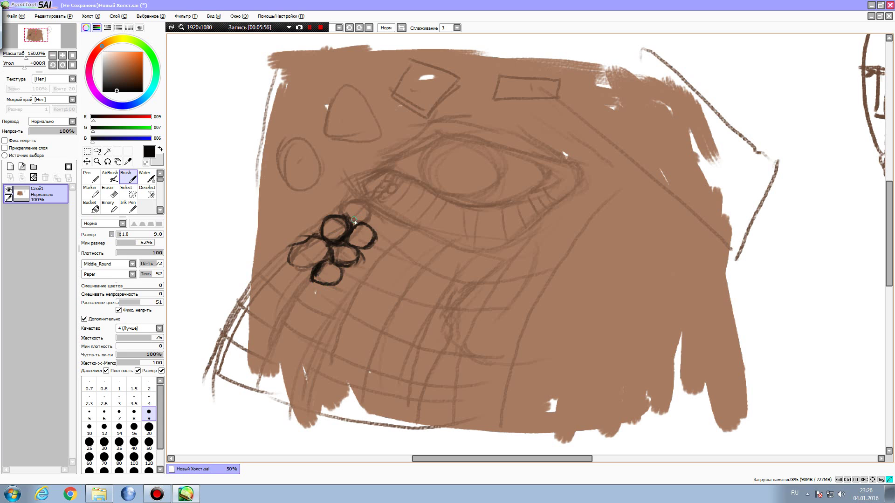
mouse_move(361, 218)
mouse_down()
mouse_move(345, 205)
mouse_move(354, 219)
mouse_move(358, 202)
mouse_move(345, 208)
mouse_move(381, 216)
mouse_move(364, 222)
mouse_move(378, 230)
mouse_move(393, 221)
mouse_move(398, 238)
mouse_move(383, 231)
mouse_move(394, 241)
mouse_move(398, 221)
mouse_move(384, 225)
mouse_move(399, 232)
mouse_move(398, 243)
mouse_move(418, 235)
mouse_move(412, 254)
mouse_move(405, 245)
mouse_move(361, 260)
mouse_move(391, 263)
mouse_up()
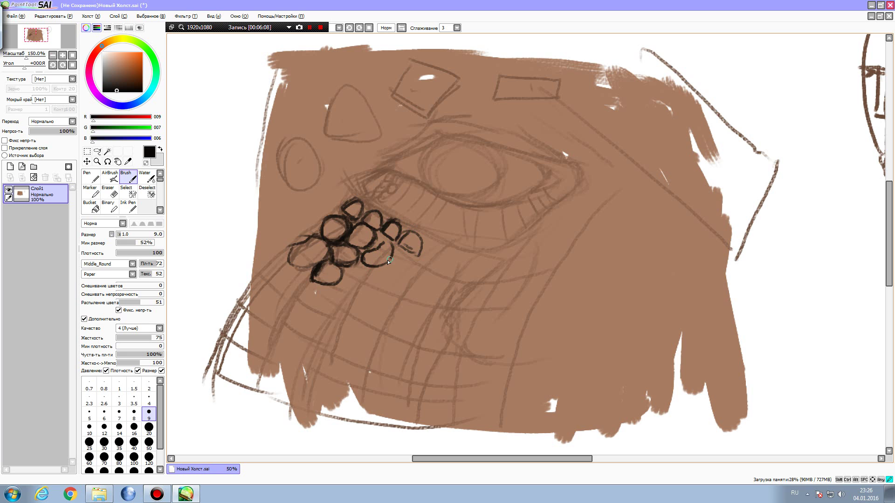
Step: Draw a black notched sample shape left of the patch, and add another small scale to the cluster's lower edge
mouse_move(209, 122)
mouse_down()
mouse_move(196, 163)
mouse_move(254, 149)
mouse_move(238, 132)
mouse_move(208, 133)
mouse_up()
mouse_move(345, 280)
mouse_down()
mouse_move(342, 270)
mouse_move(361, 268)
mouse_move(368, 281)
mouse_up()
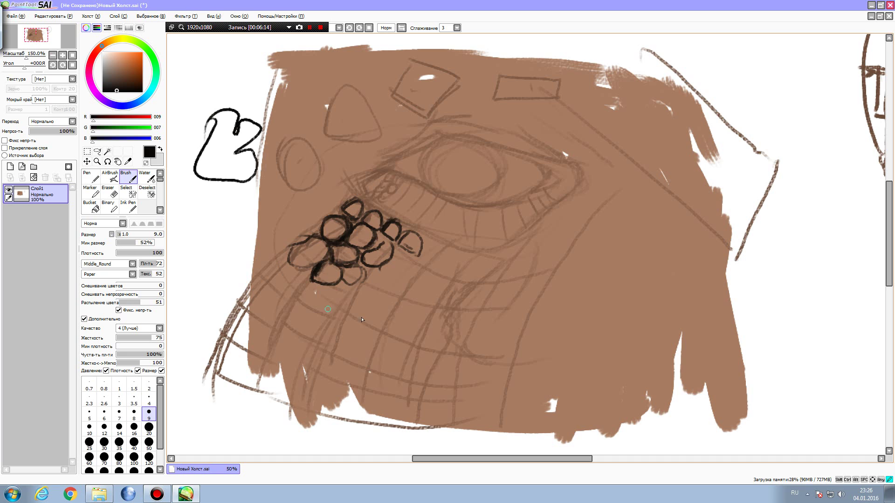
drag(295, 216, 295, 244)
drag(369, 267, 359, 280)
Step: Add an inner line to the notched sample shape, and draw irregular blob outlines with inner curves over the oval and triangle
drag(215, 147, 216, 169)
mouse_move(299, 117)
mouse_down()
mouse_move(276, 133)
mouse_move(322, 100)
mouse_up()
drag(286, 135, 313, 154)
mouse_move(375, 95)
mouse_down()
mouse_move(368, 85)
mouse_move(364, 140)
mouse_move(376, 91)
mouse_up()
drag(381, 99, 391, 117)
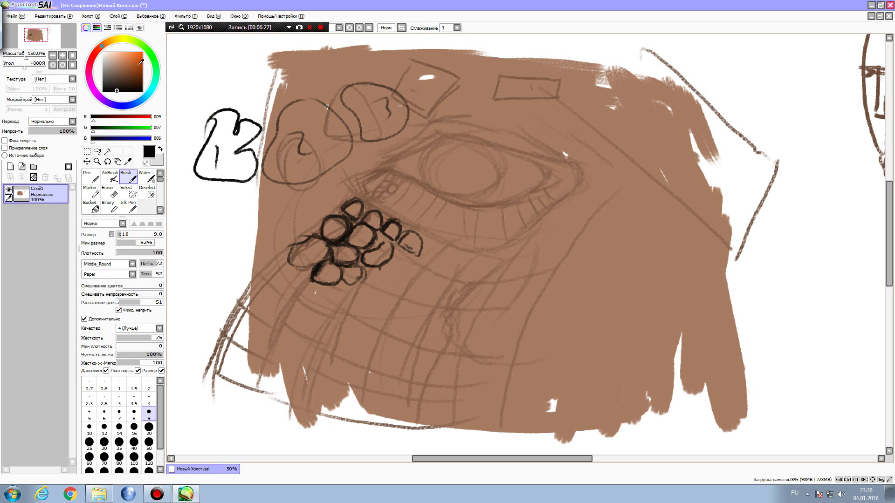
Step: Shade between the clustered scales in brown (102, 78, 65), and fill the left and central scales with muted green (71, 90, 61)
click(117, 76)
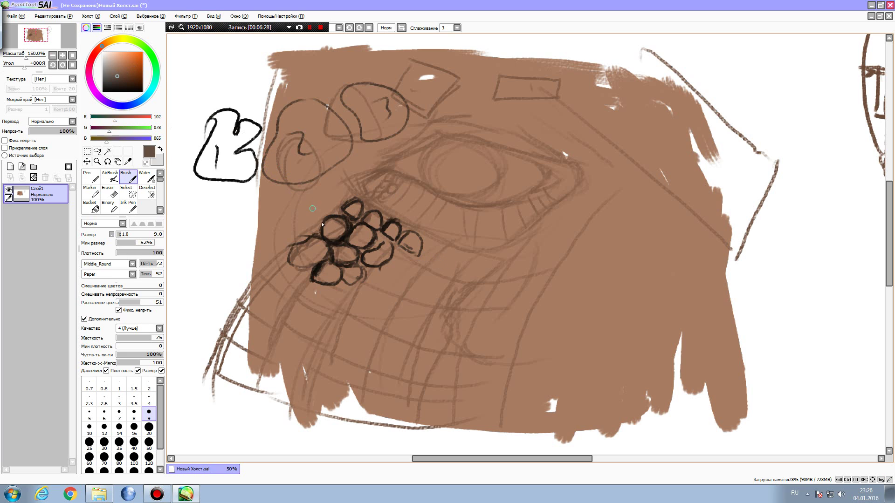
mouse_move(330, 251)
mouse_down()
mouse_move(316, 265)
mouse_move(344, 243)
mouse_up()
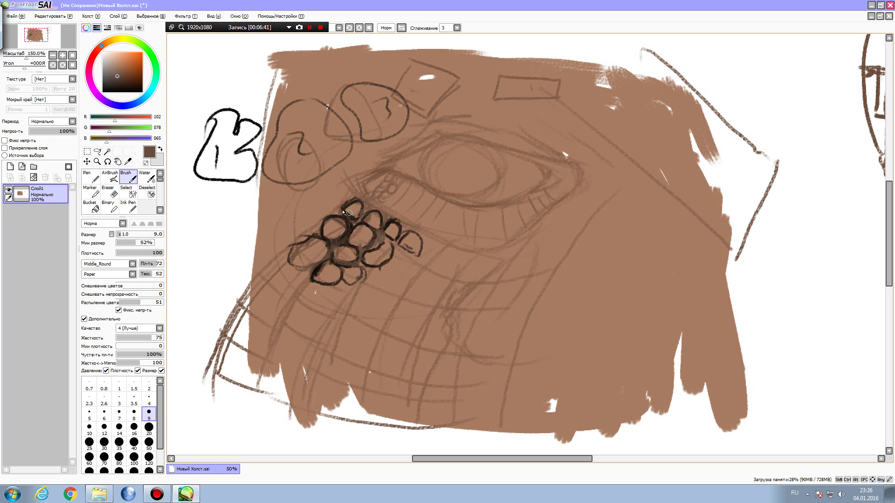
click(144, 47)
click(116, 78)
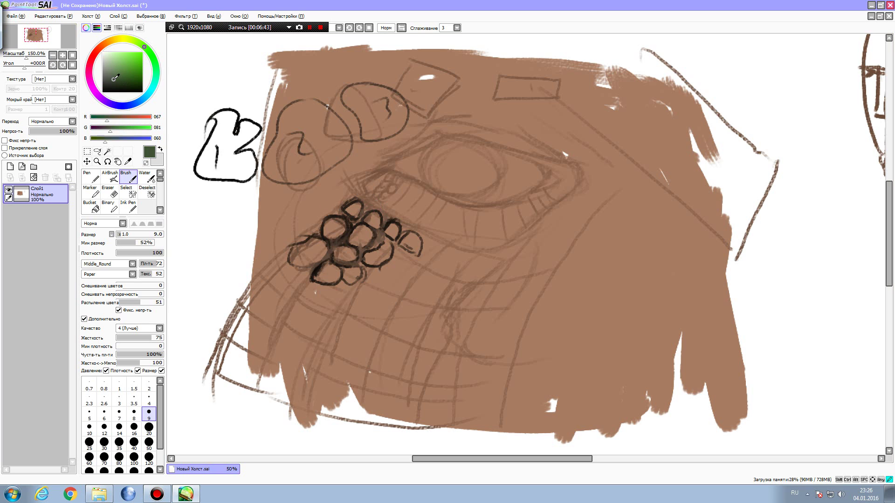
mouse_move(309, 249)
mouse_down()
mouse_move(292, 260)
mouse_move(307, 246)
mouse_move(303, 265)
mouse_move(327, 254)
mouse_move(292, 252)
mouse_move(321, 275)
mouse_move(362, 271)
mouse_up()
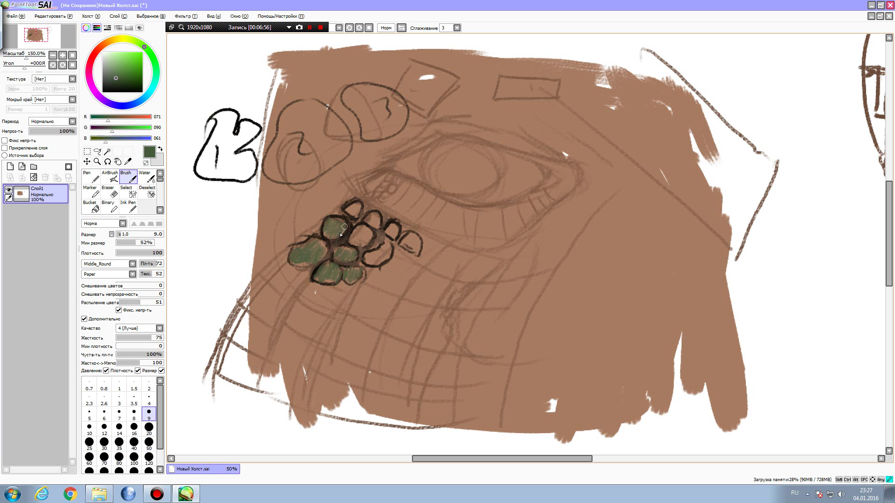
mouse_move(350, 215)
mouse_down()
mouse_move(352, 240)
mouse_move(364, 246)
mouse_up()
Step: Deepen the gaps around the central green scales with a very dark reddish brown (33, 11, 7)
click(97, 50)
mouse_move(132, 86)
mouse_down()
mouse_move(140, 92)
mouse_move(143, 82)
mouse_up()
drag(348, 232, 339, 245)
drag(131, 76, 135, 85)
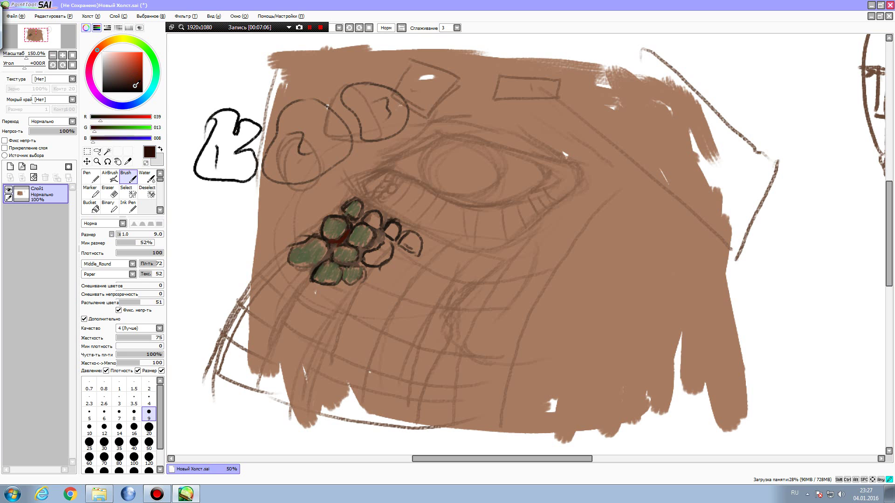
mouse_move(339, 230)
mouse_down()
mouse_move(341, 241)
mouse_move(339, 215)
mouse_move(323, 225)
mouse_up()
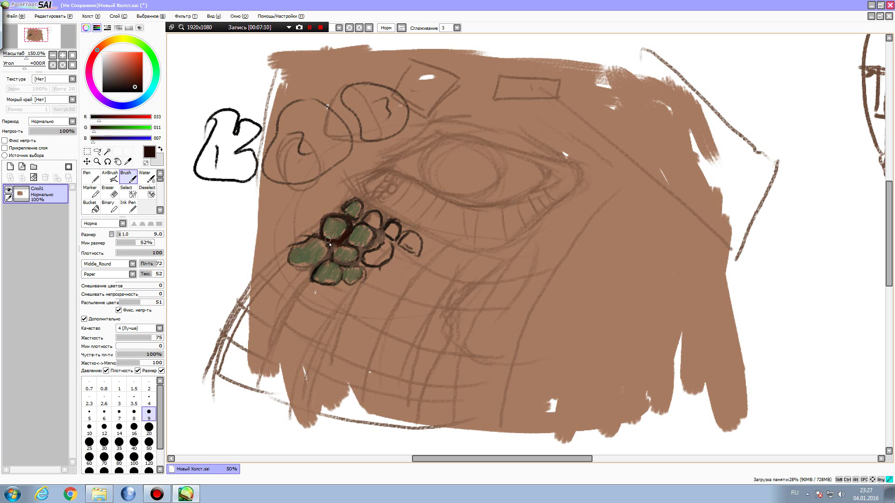
drag(348, 221, 336, 238)
Step: Fill the right-hand scales with dark green (27, 60, 27), and trace the outer contour from the eye corner to the lower left
click(150, 56)
click(125, 82)
mouse_move(376, 244)
mouse_down()
mouse_move(367, 236)
mouse_move(366, 253)
mouse_move(386, 259)
mouse_up()
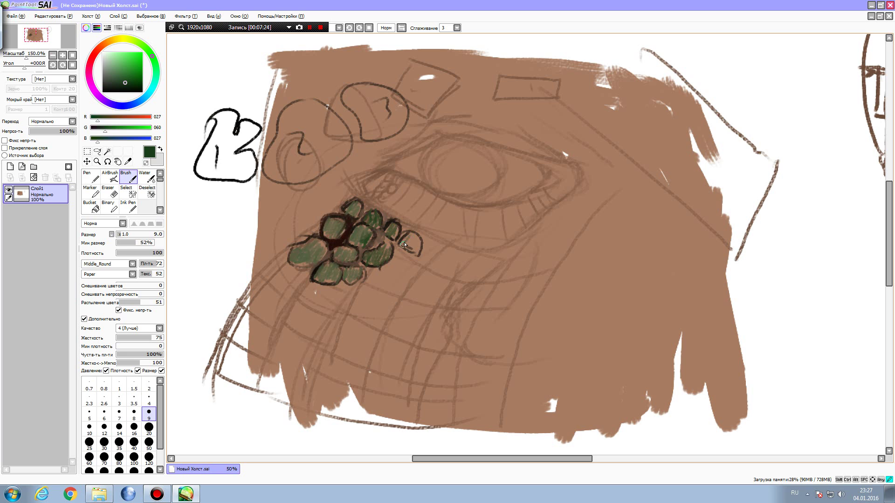
mouse_move(410, 243)
mouse_down()
mouse_move(411, 253)
mouse_move(404, 251)
mouse_up()
mouse_move(350, 200)
mouse_down()
mouse_move(231, 304)
mouse_move(204, 402)
mouse_move(231, 310)
mouse_move(262, 265)
mouse_move(343, 190)
mouse_move(240, 297)
mouse_move(213, 381)
mouse_up()
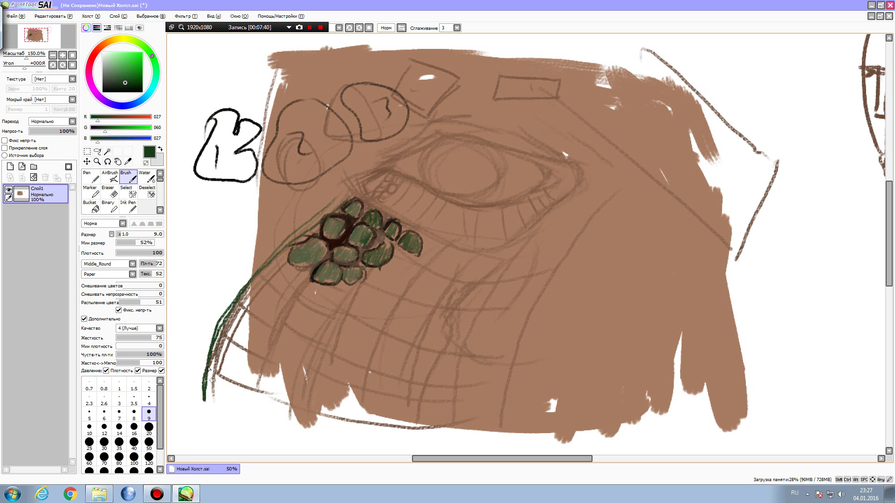
Step: Sketch sweeping dark green form lines across the lower-left contour, and dab a soft white highlight beside its edge
mouse_move(190, 319)
mouse_down()
mouse_move(373, 399)
mouse_move(435, 406)
mouse_up()
mouse_move(380, 403)
mouse_down()
mouse_move(201, 330)
mouse_move(181, 306)
mouse_up()
mouse_move(199, 329)
mouse_down()
mouse_move(396, 409)
mouse_move(205, 313)
mouse_move(218, 372)
mouse_move(315, 440)
mouse_move(333, 419)
mouse_up()
drag(114, 55, 102, 52)
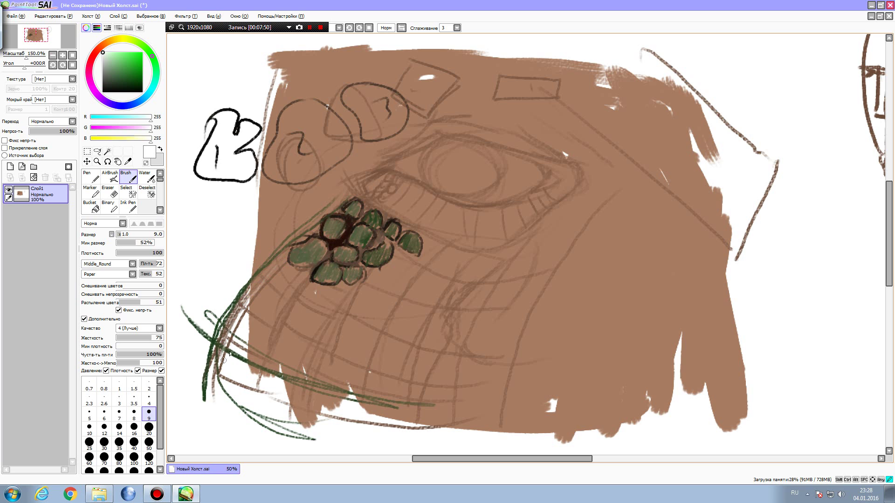
mouse_move(233, 356)
mouse_down()
mouse_move(221, 374)
mouse_move(238, 351)
mouse_move(252, 365)
mouse_move(245, 356)
mouse_up()
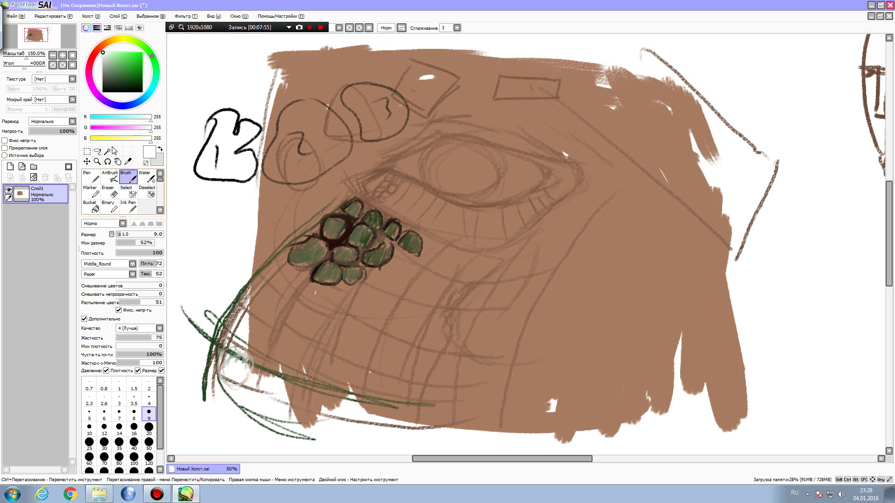
Step: Hatch patches below the left scales along the contour, starting in medium green (32, 126, 33) and continuing in brighter green (45, 180, 47)
click(132, 72)
mouse_move(282, 270)
mouse_down()
mouse_move(272, 284)
mouse_move(285, 282)
mouse_move(289, 299)
mouse_up()
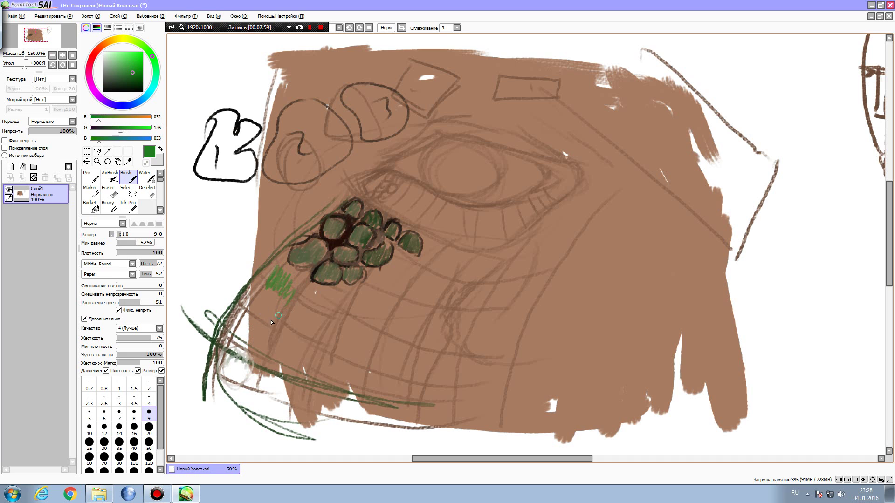
click(133, 64)
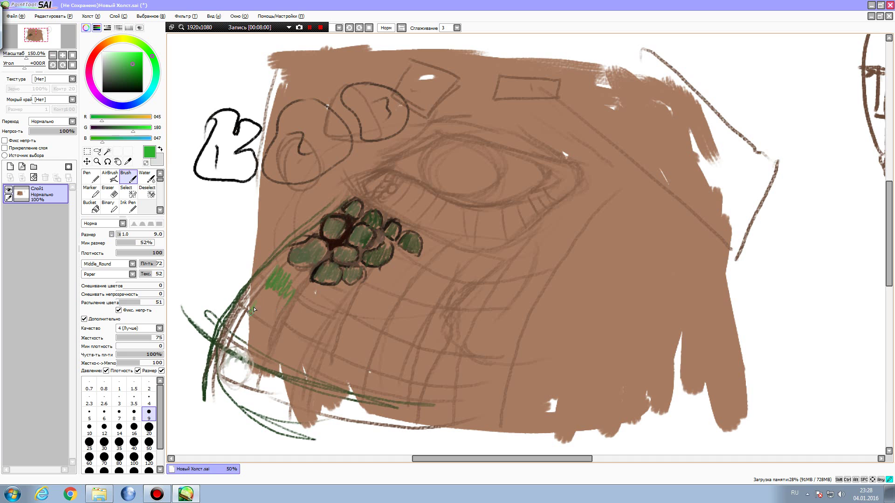
mouse_move(227, 338)
mouse_down()
mouse_move(232, 332)
mouse_move(243, 346)
mouse_up()
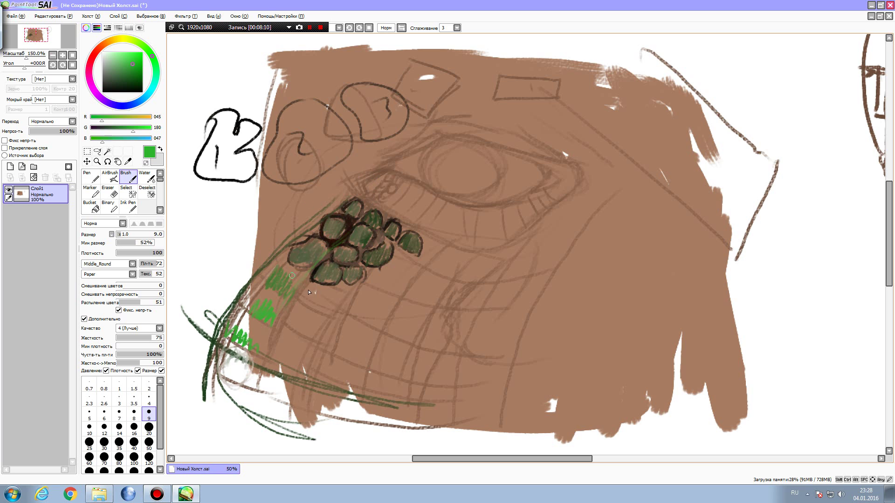
Step: Cover the scale cluster below the eye corner with dark olive green (47, 57, 25) using a size 40 brush
drag(130, 73, 127, 83)
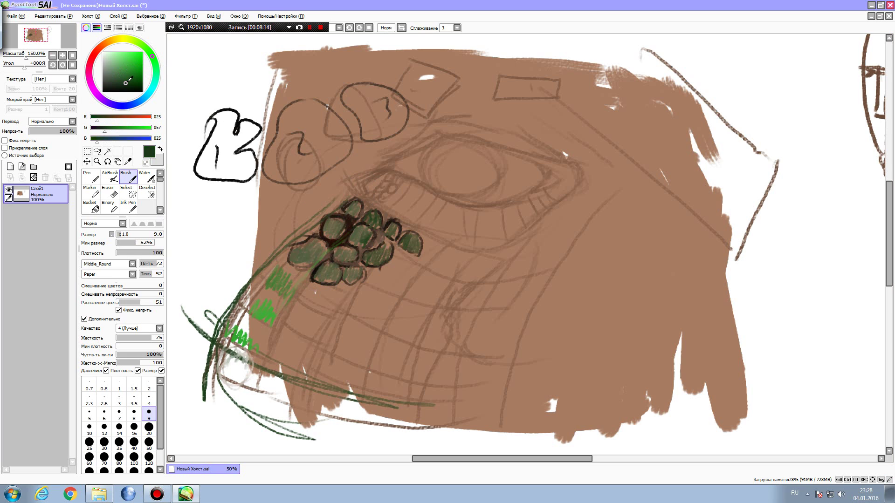
click(134, 41)
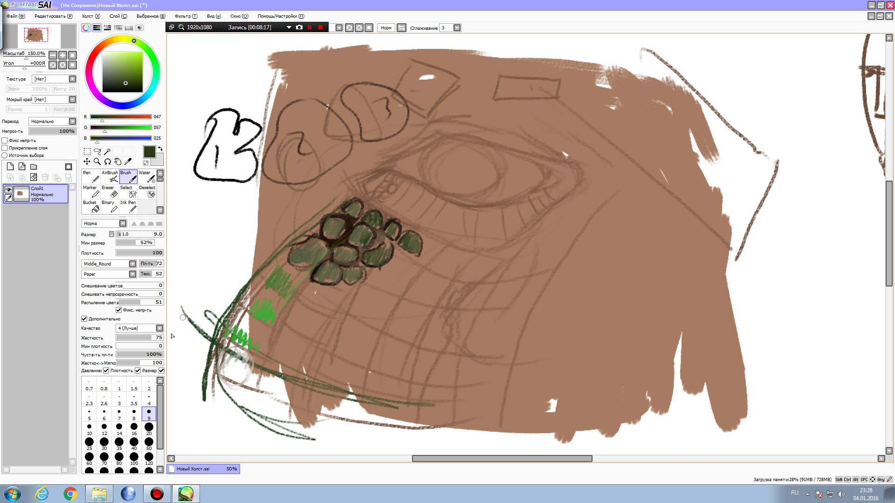
click(133, 442)
mouse_move(326, 233)
mouse_down()
mouse_move(312, 294)
mouse_move(292, 279)
mouse_move(334, 224)
mouse_move(327, 280)
mouse_move(355, 289)
mouse_move(327, 279)
mouse_move(322, 303)
mouse_move(336, 268)
mouse_move(383, 293)
mouse_move(411, 249)
mouse_move(415, 266)
mouse_move(435, 270)
mouse_move(368, 242)
mouse_move(355, 299)
mouse_move(320, 272)
mouse_move(280, 284)
mouse_move(275, 247)
mouse_move(354, 196)
mouse_move(434, 245)
mouse_move(368, 201)
mouse_move(347, 252)
mouse_move(408, 249)
mouse_move(412, 288)
mouse_up()
Step: Paint bright yellow-green and mid-olive strokes below the dark area to grade the skin toward the lower contour
click(139, 66)
mouse_move(288, 266)
mouse_down()
mouse_move(279, 285)
mouse_move(322, 303)
mouse_move(338, 324)
mouse_move(357, 280)
mouse_move(289, 281)
mouse_move(265, 302)
mouse_move(336, 274)
mouse_move(313, 318)
mouse_up()
click(118, 68)
drag(123, 70, 127, 75)
mouse_move(320, 292)
mouse_down()
mouse_move(299, 314)
mouse_move(302, 293)
mouse_move(320, 342)
mouse_move(386, 288)
mouse_move(352, 325)
mouse_move(370, 316)
mouse_move(391, 275)
mouse_move(408, 310)
mouse_up()
Step: Paint muted olive (69, 78, 51) over the central scale, reducing the brush size to 14
click(123, 82)
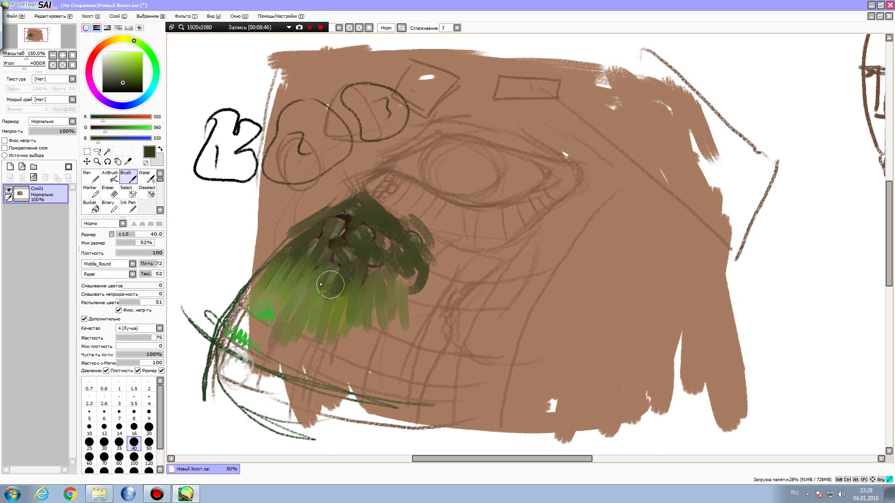
click(117, 80)
drag(341, 236, 345, 214)
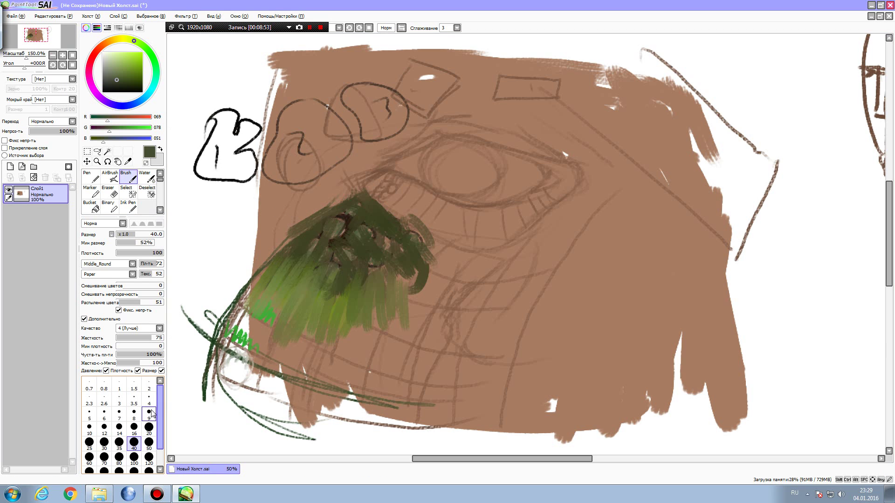
click(120, 428)
drag(350, 218, 357, 217)
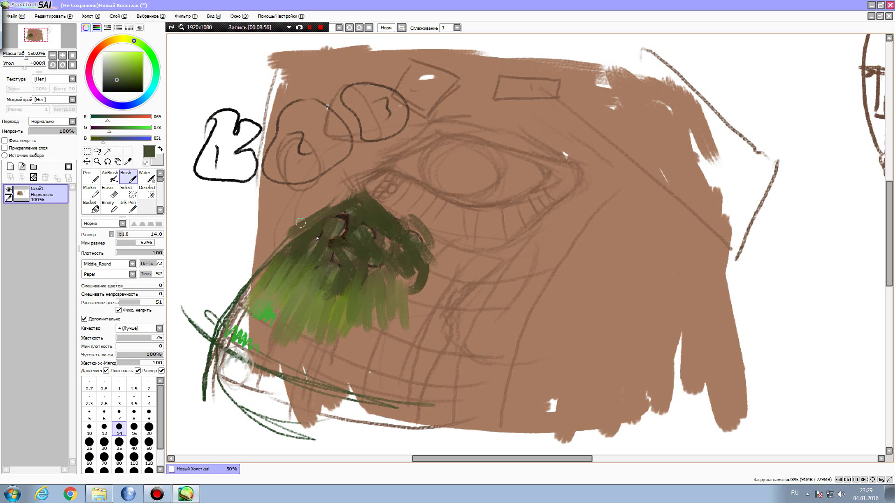
Step: Outline the central scale and its left neighbours in sampled dark brown (45, 33, 26), and lighten their centers with sampled olive green
alt+click(345, 222)
mouse_move(325, 241)
mouse_down()
mouse_move(355, 227)
mouse_move(349, 217)
mouse_move(319, 235)
mouse_move(332, 215)
mouse_up()
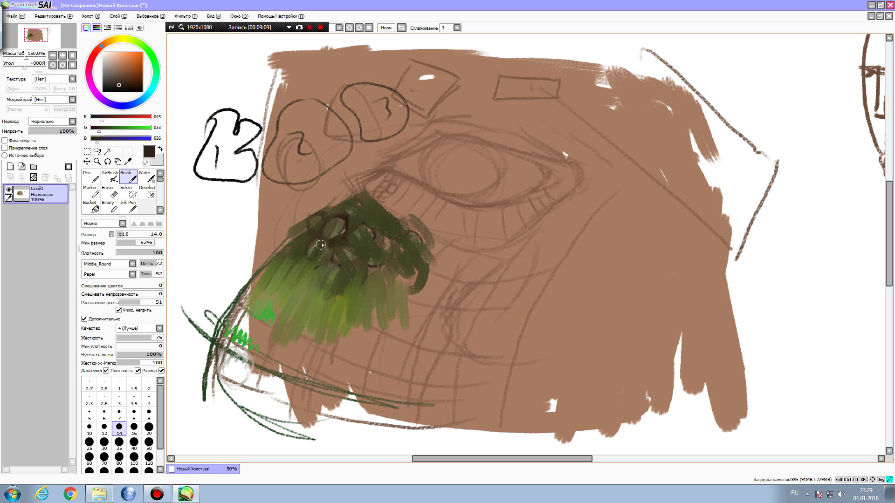
drag(321, 256, 345, 237)
alt+click(295, 291)
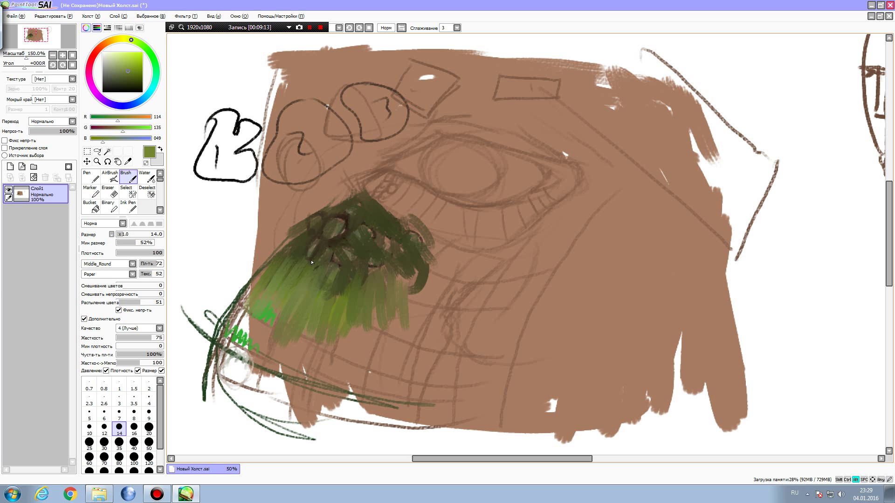
mouse_move(331, 231)
mouse_down()
mouse_move(311, 256)
mouse_move(320, 238)
mouse_up()
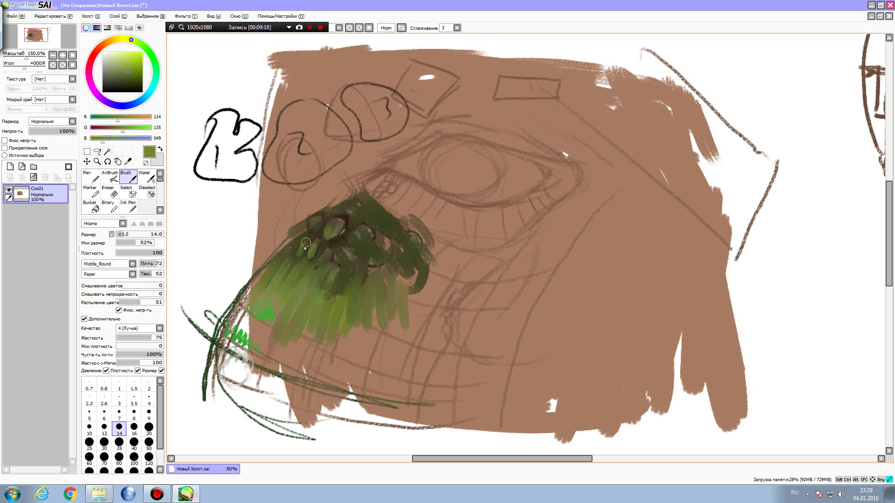
Step: Outline further scales at the lower left with sampled dark brown tones, and tint the central scale with sampled olive (98, 107, 49)
alt+click(315, 238)
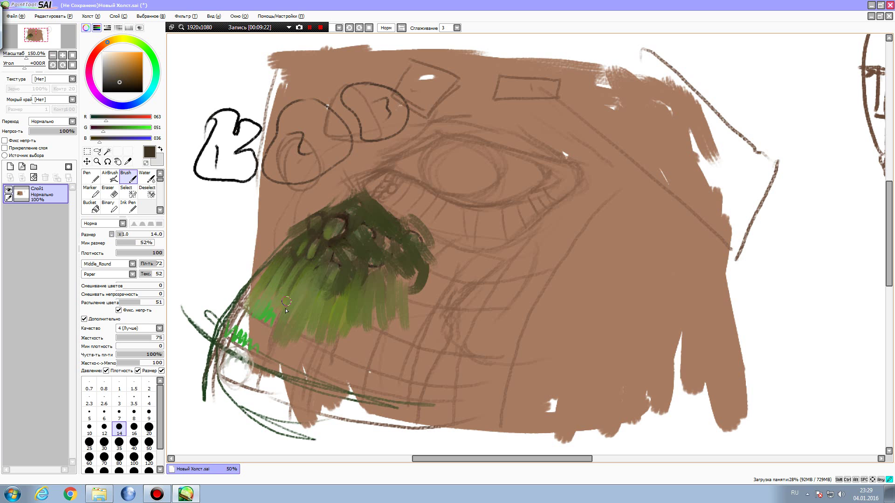
alt+click(293, 283)
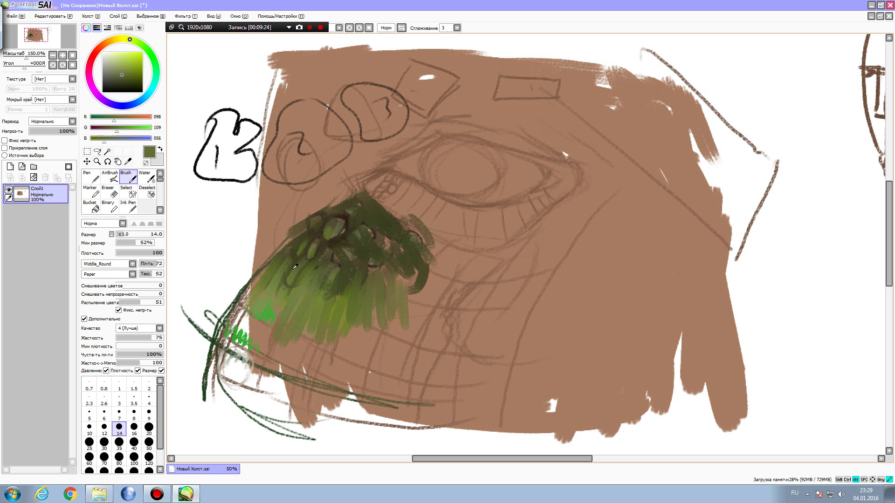
alt+click(316, 253)
drag(297, 285, 299, 265)
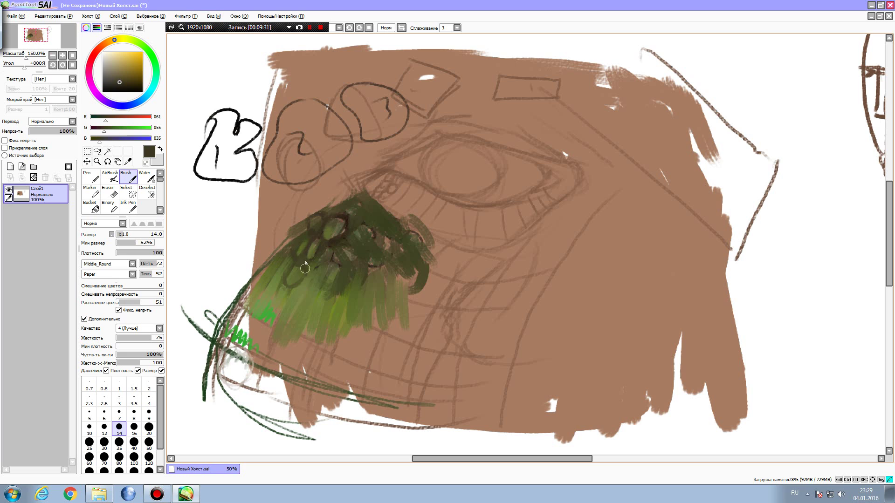
alt+click(336, 232)
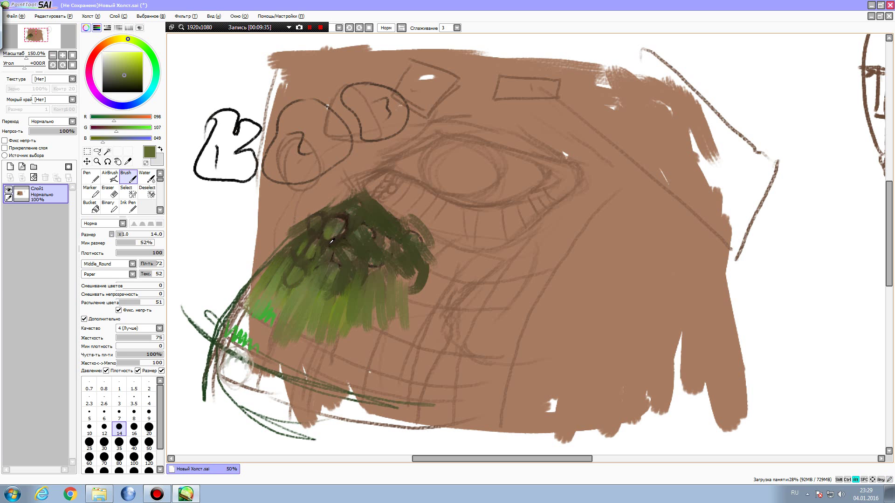
alt+click(322, 254)
alt+click(336, 229)
Step: Add cool blue-gray (140, 142, 177) highlights to the left-hand scales and the green skin just below them
click(124, 106)
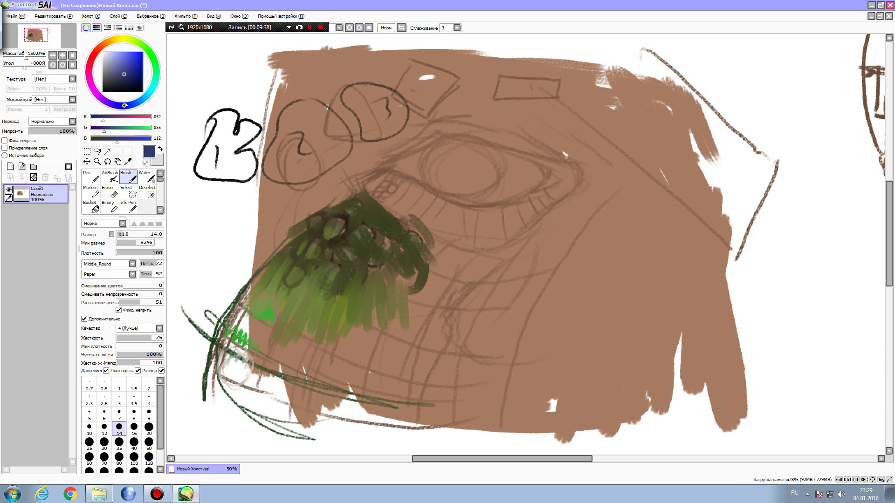
click(112, 65)
drag(295, 276, 281, 260)
mouse_move(276, 262)
mouse_down()
mouse_move(304, 287)
mouse_move(297, 267)
mouse_move(312, 250)
mouse_move(310, 262)
mouse_move(305, 252)
mouse_move(319, 257)
mouse_move(320, 244)
mouse_move(291, 253)
mouse_up()
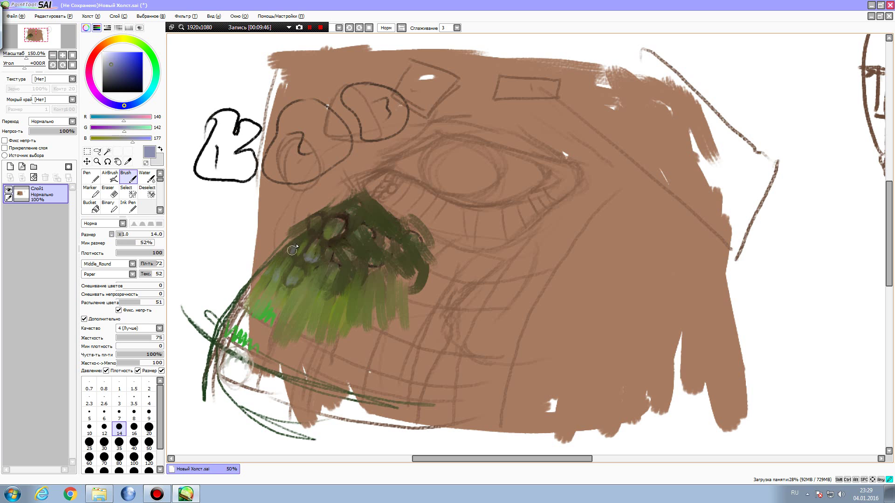
drag(314, 221, 315, 228)
drag(316, 304, 307, 294)
Step: Refine the dark gaps between scales with a size 9 brush, and shape the top scale near the eye corner with sampled browns
alt+click(350, 232)
mouse_move(328, 213)
mouse_down()
mouse_move(341, 213)
mouse_move(304, 211)
mouse_up()
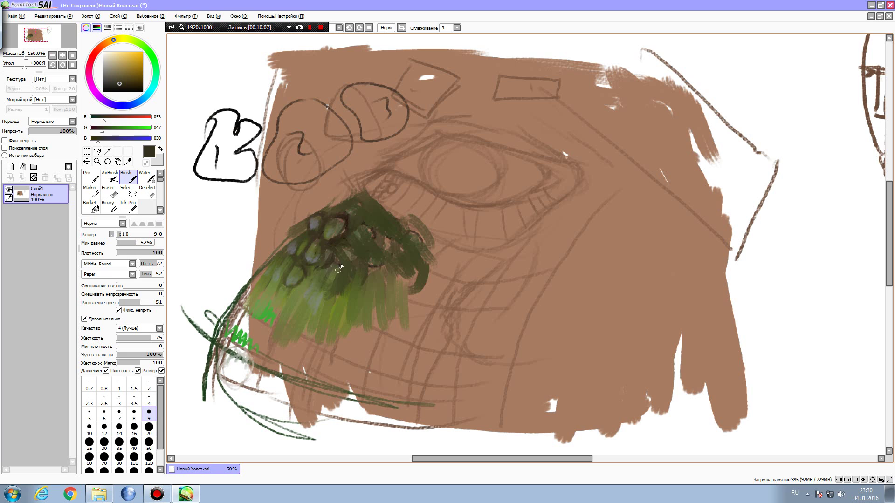
alt+click(349, 216)
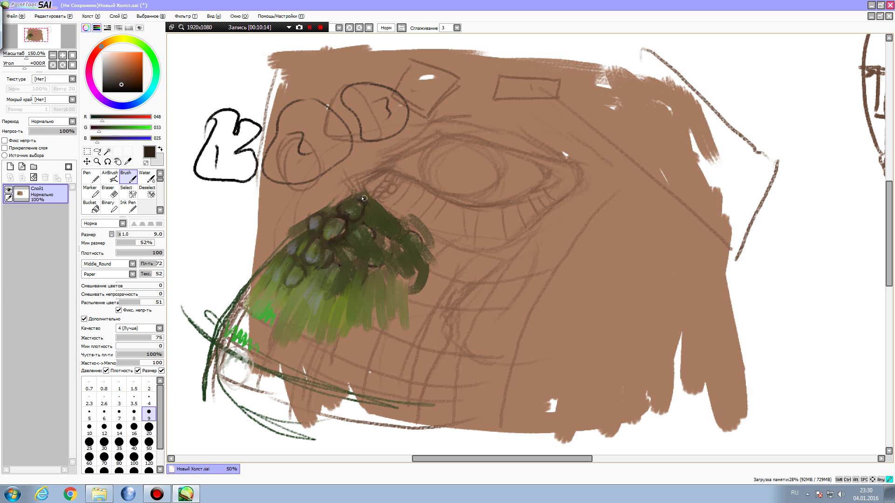
alt+click(353, 204)
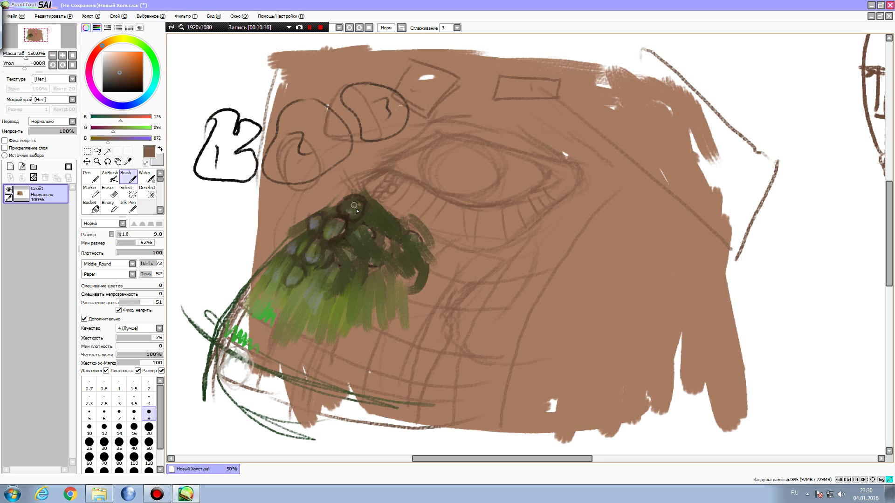
alt+click(354, 205)
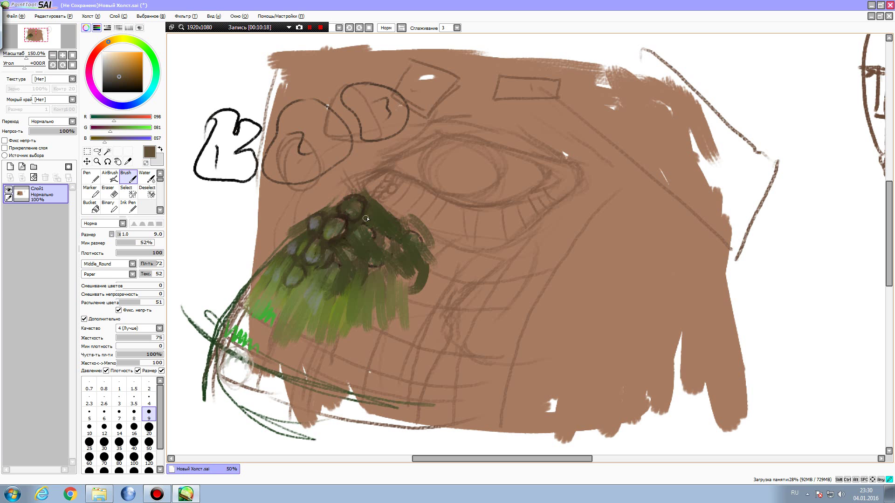
alt+click(350, 226)
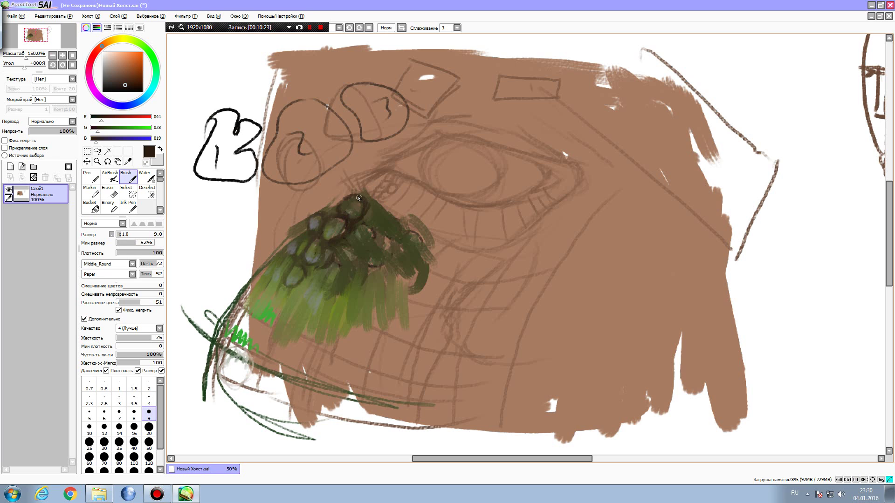
Step: Form small scales along the cluster's upper-left edge with sampled olive-brown (82, 75, 47) and lighter brown (124, 98, 72)
alt+click(331, 204)
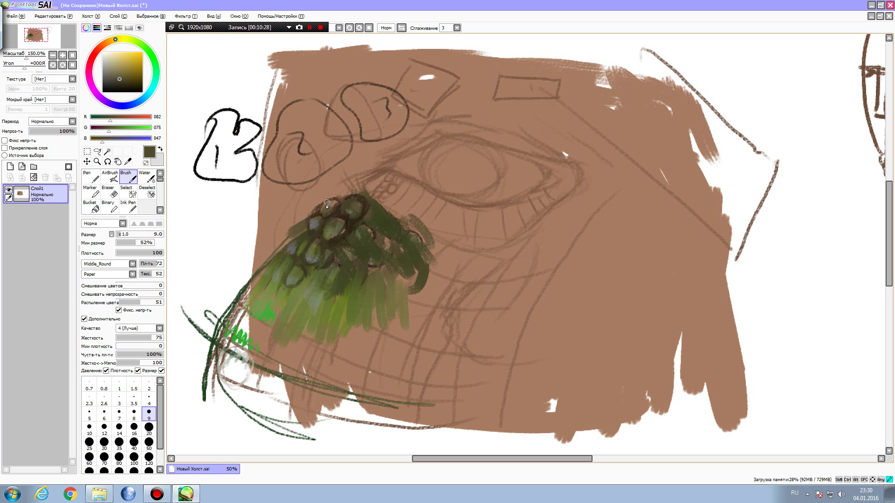
alt+click(329, 205)
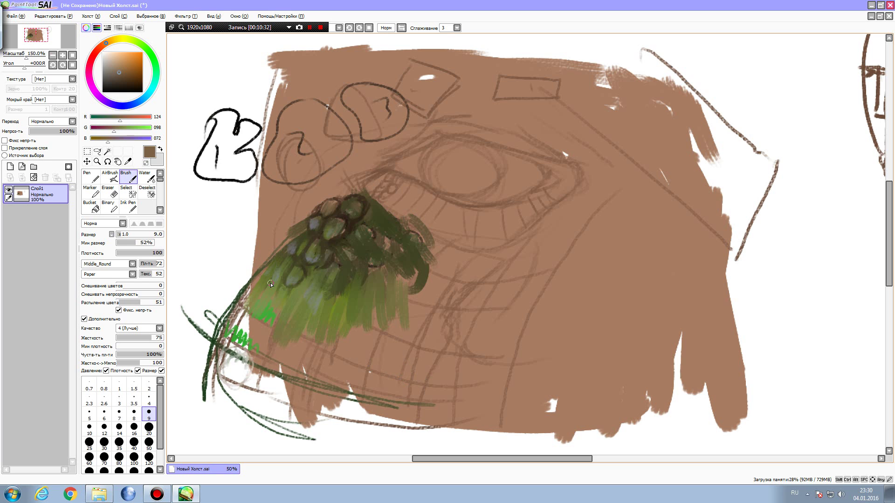
scroll(271, 285, down, 2)
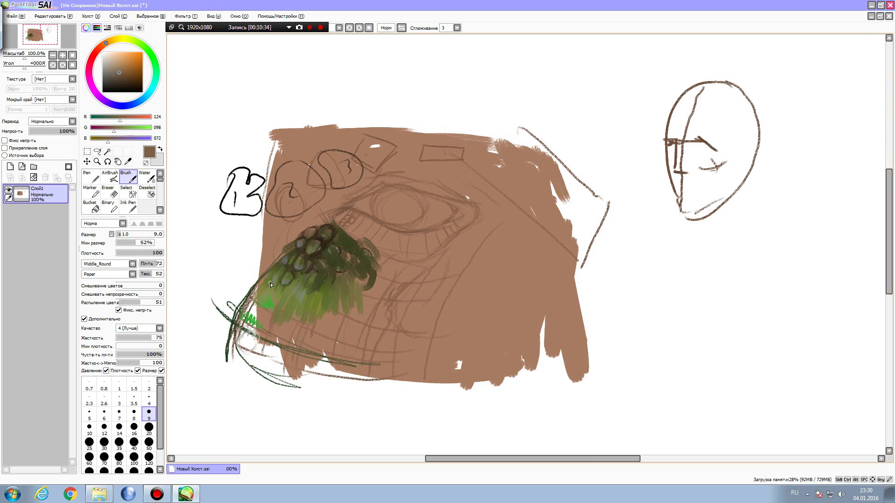